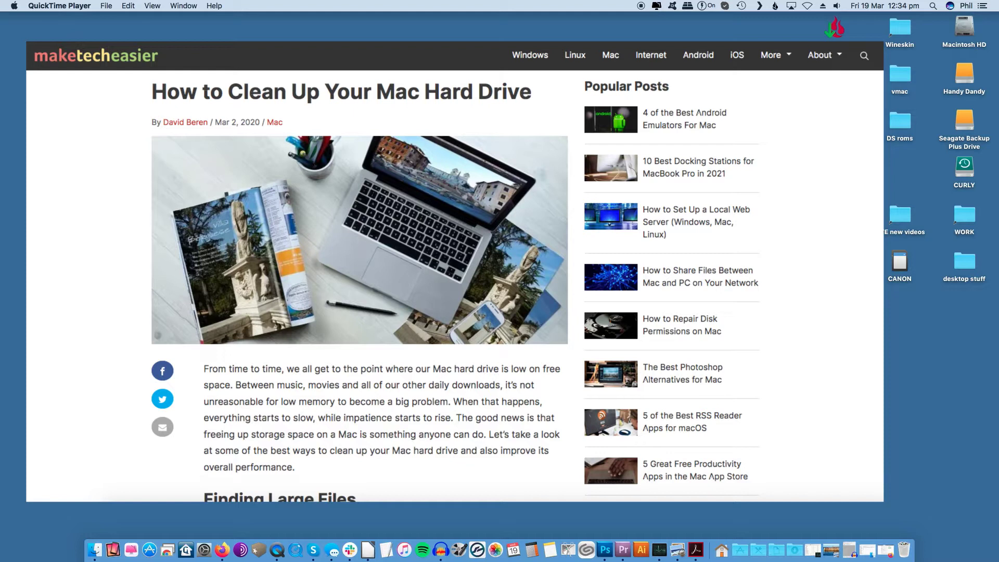
Switch from QuickTime Player to the Finder with Cmd+Tab.
key("super+Tab")
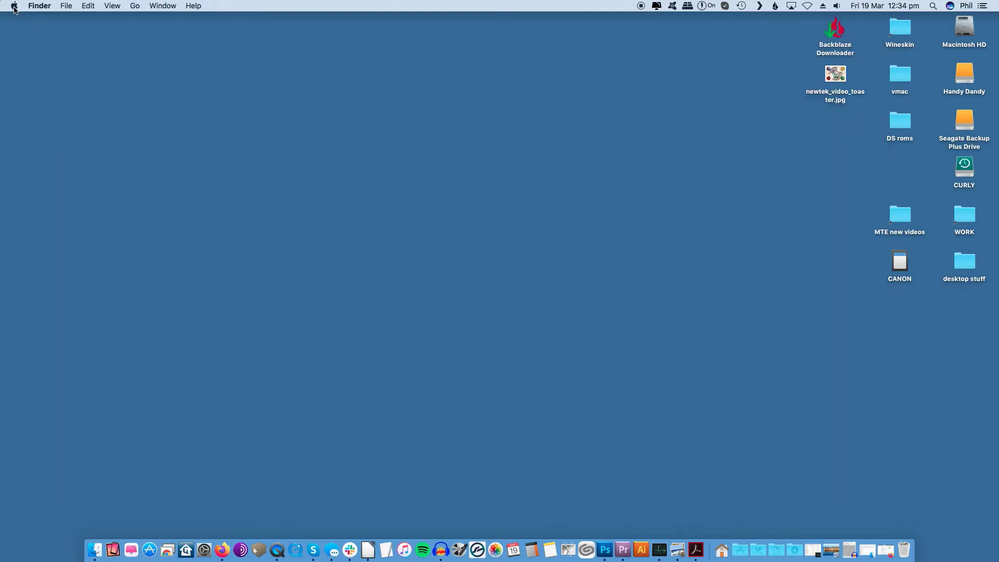
Open About This Mac's Storage view and the storage management window for Macintosh HD.
left_click(14, 6)
left_click(32, 23)
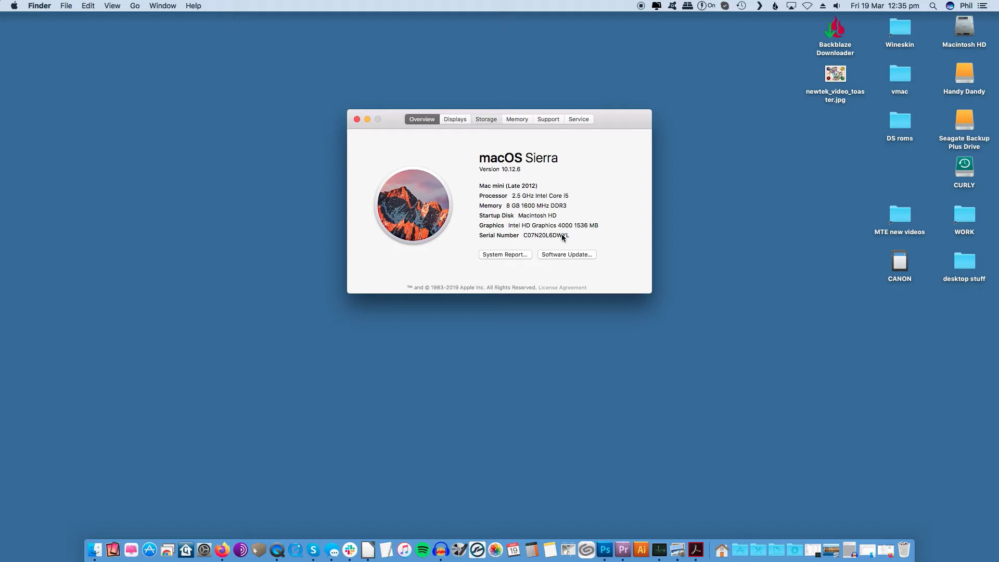
key("super+3")
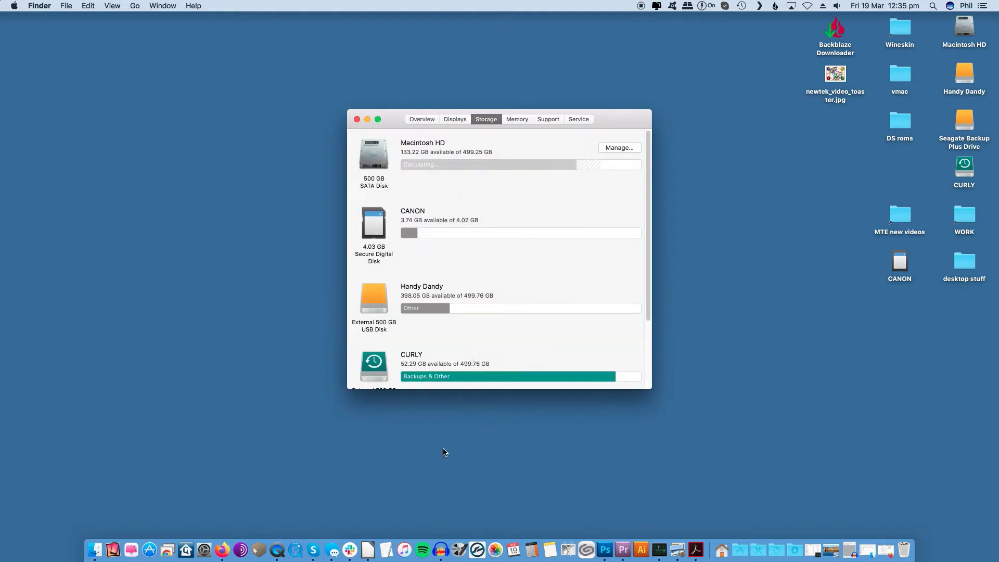
left_click(618, 148)
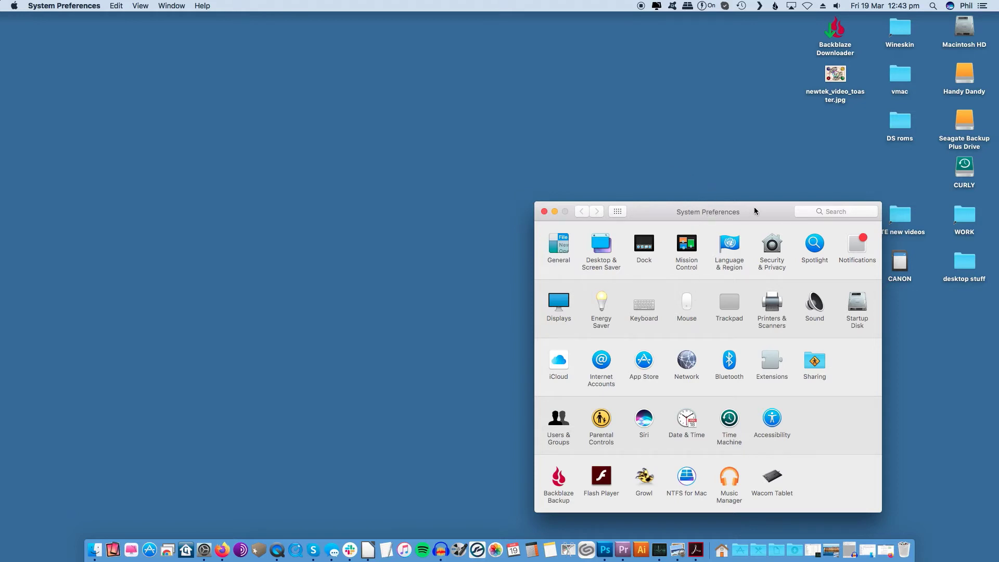
In Users & Groups Login Items, untick Hide for Google Chrome.
left_click_drag(754, 207, 555, 136)
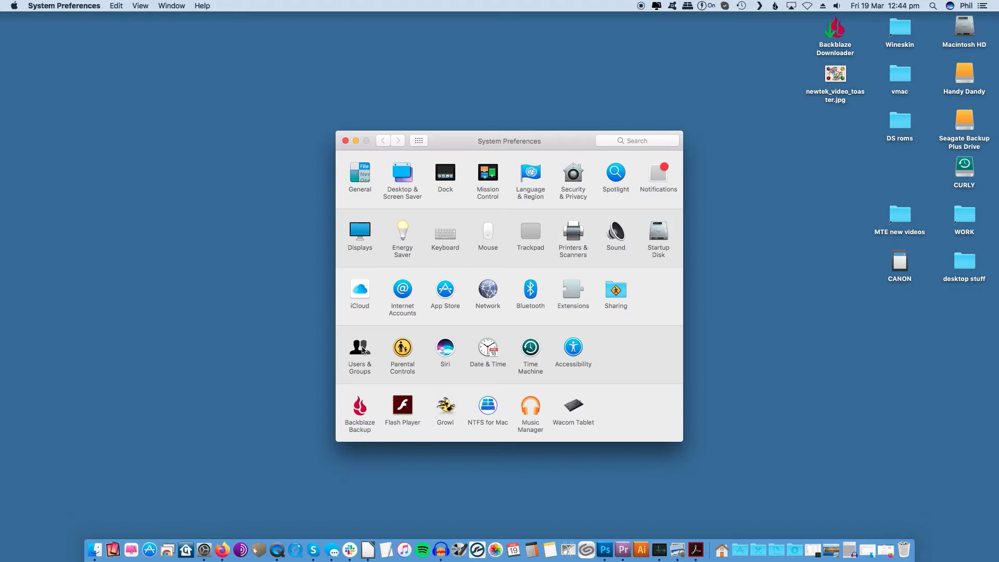
left_click(362, 350)
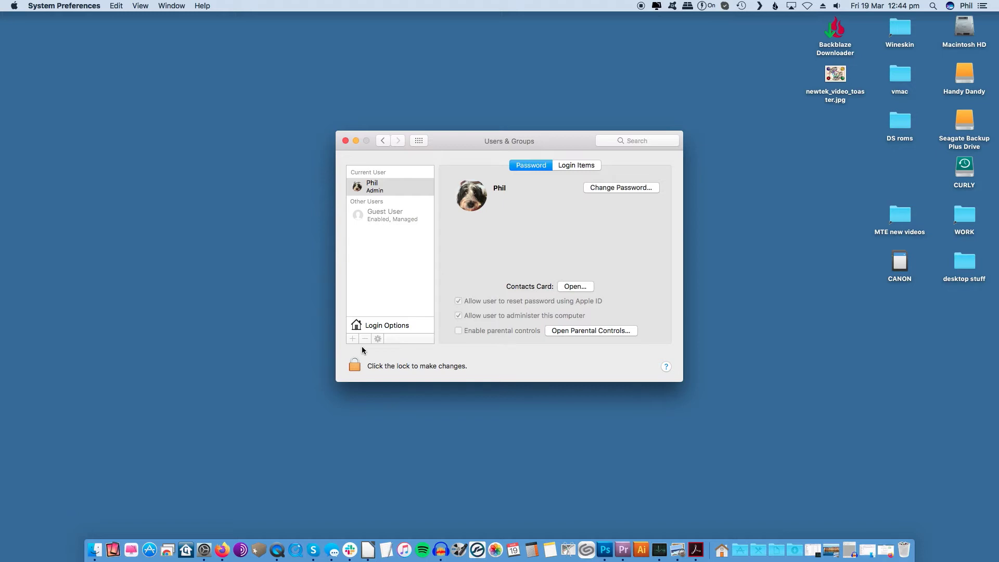
left_click(568, 165)
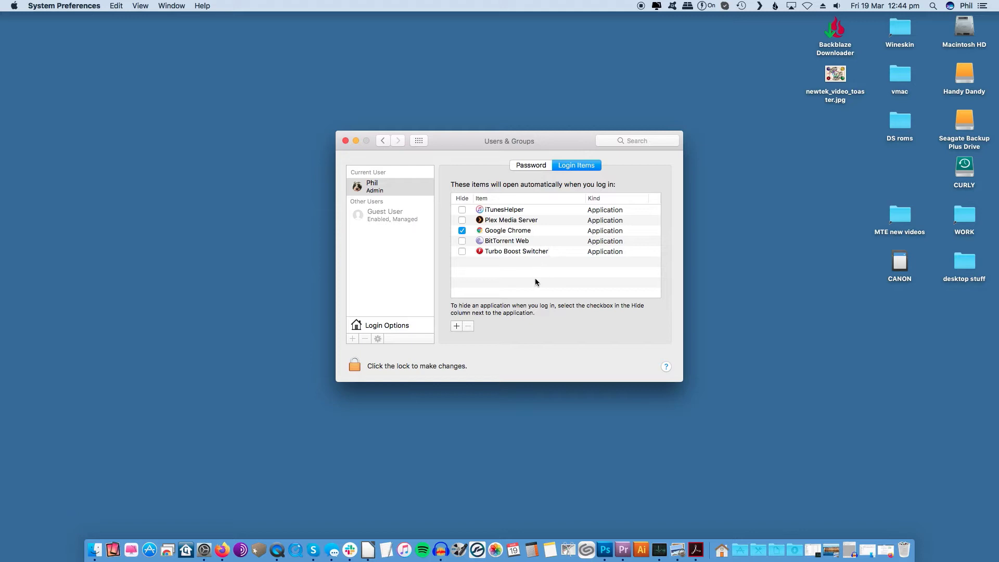
left_click(463, 230)
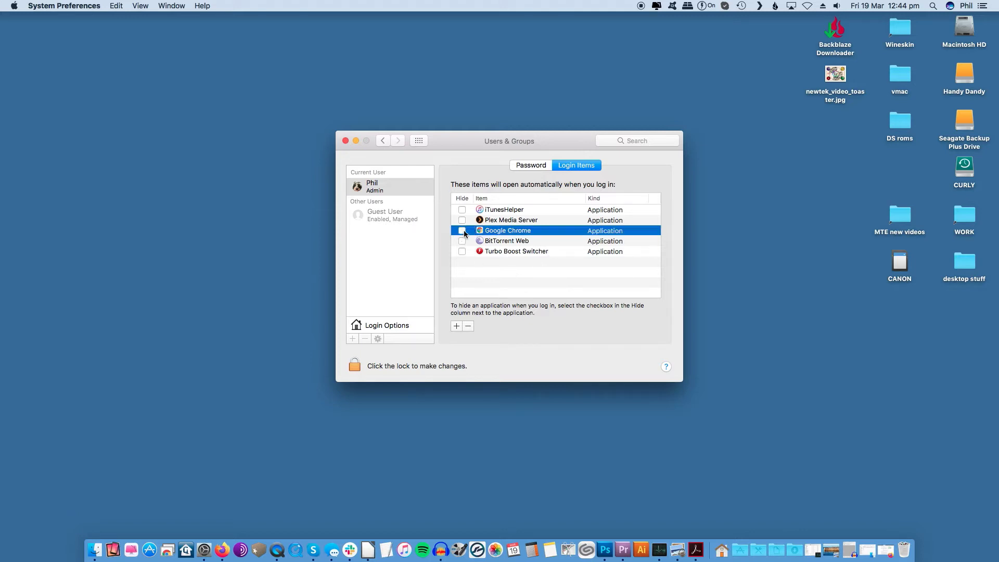
left_click(506, 269)
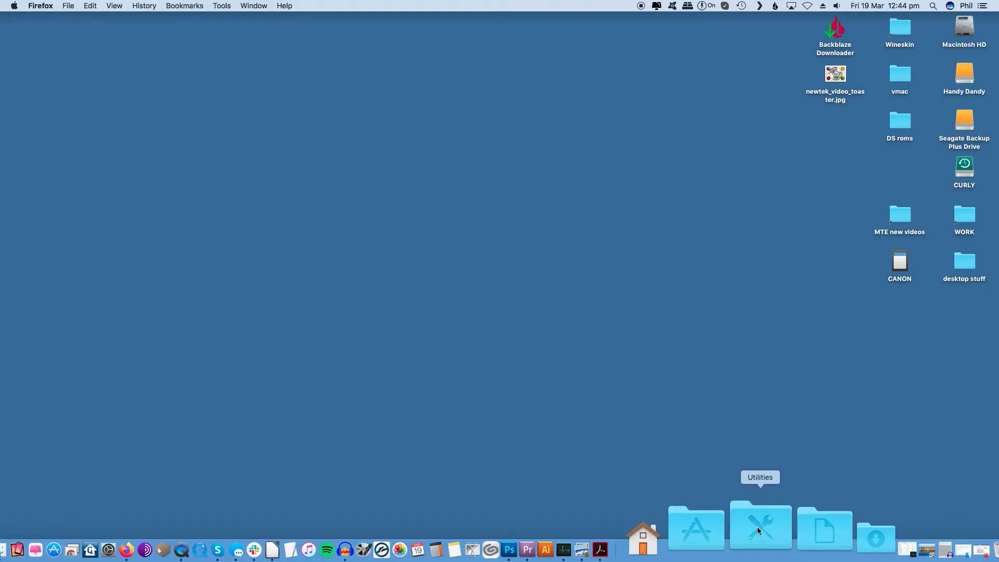
Launch Disk Utility from the Dock's Utilities stack and centre its window.
left_click(757, 528)
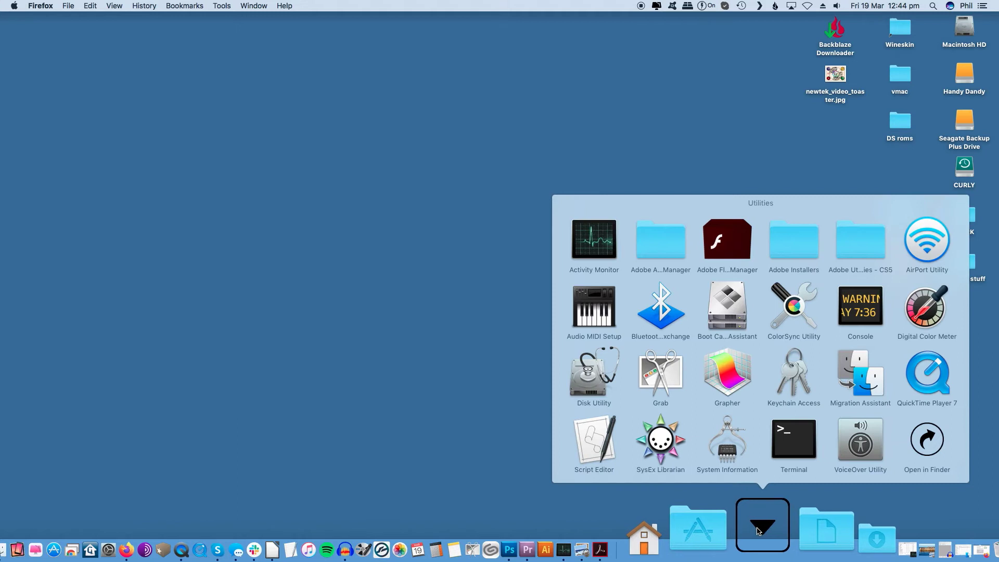
left_click(584, 379)
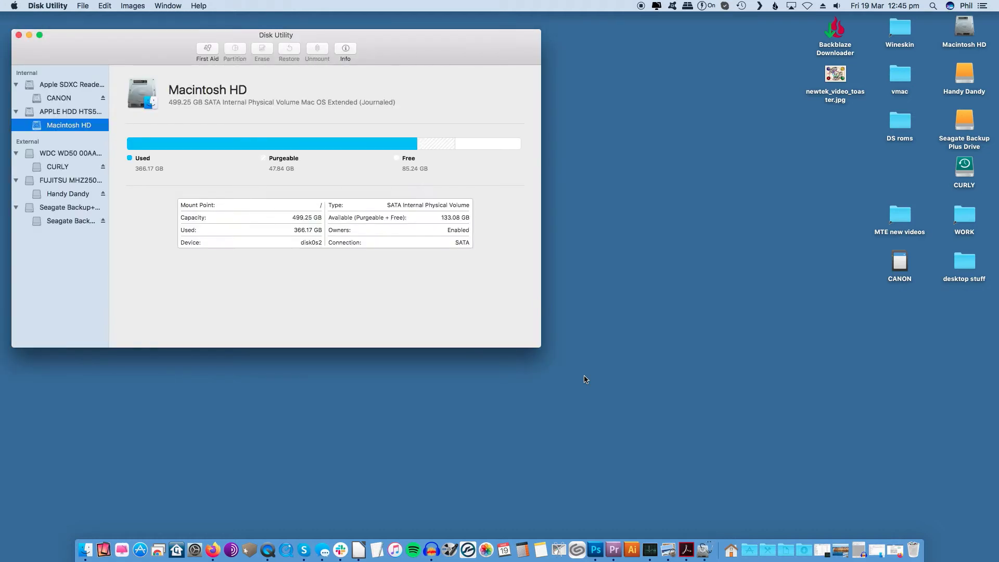
left_click_drag(399, 59, 553, 117)
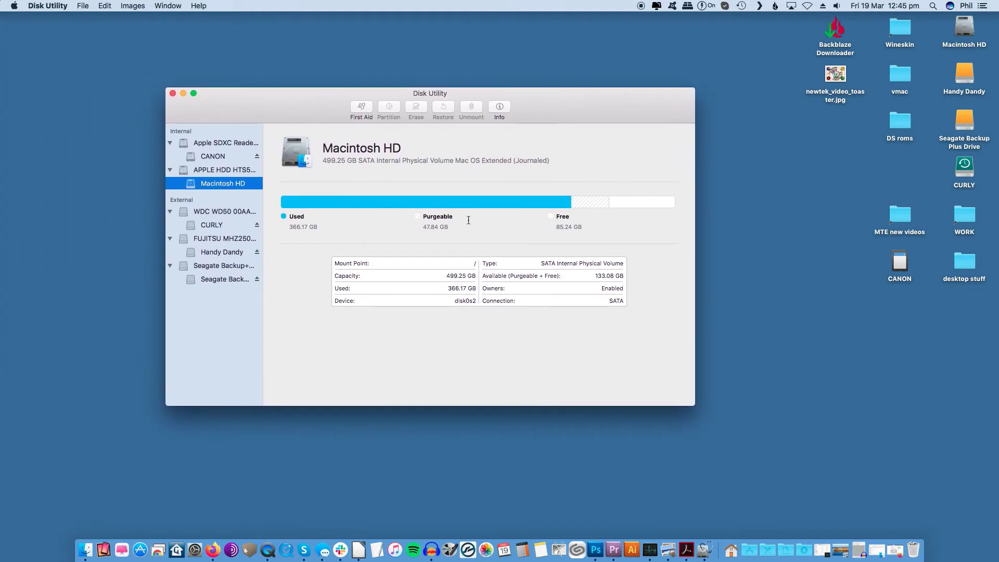
Run First Aid on the internal APPLE HDD disk and show the detailed log.
left_click(229, 170)
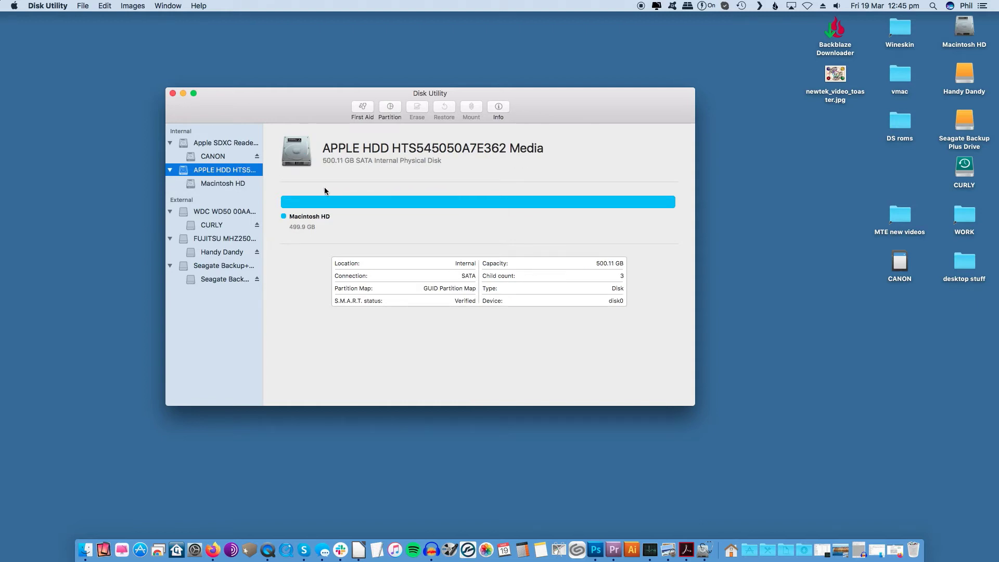
left_click(362, 108)
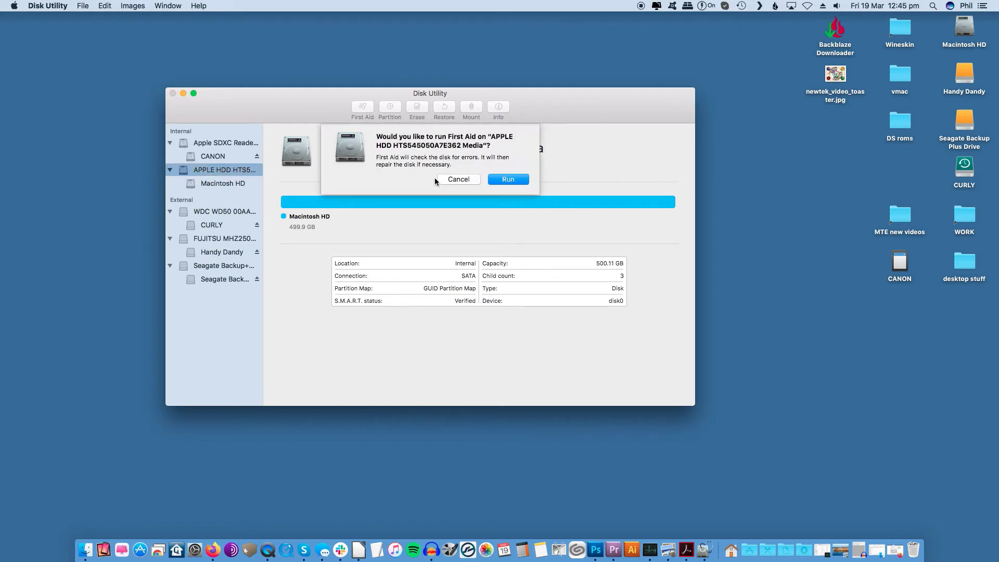
left_click(509, 180)
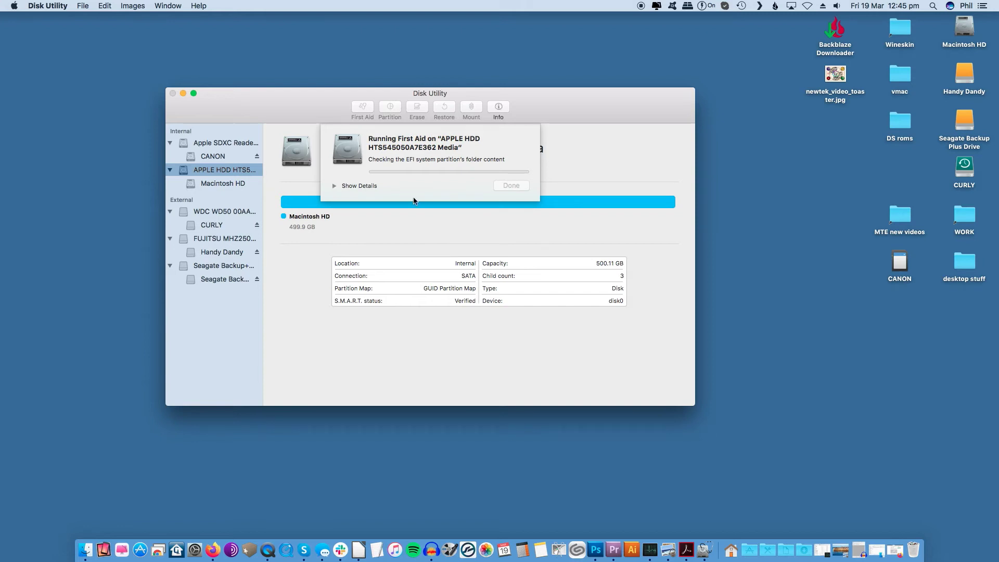
left_click(335, 186)
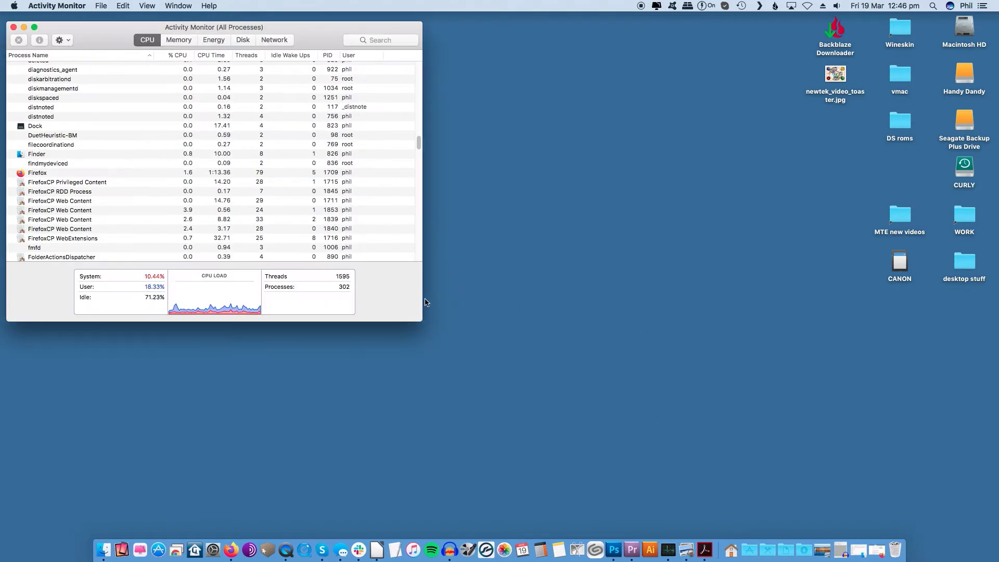
Enlarge and centre the Activity Monitor window, scrolling up through the CPU process list.
left_click_drag(423, 321, 503, 372)
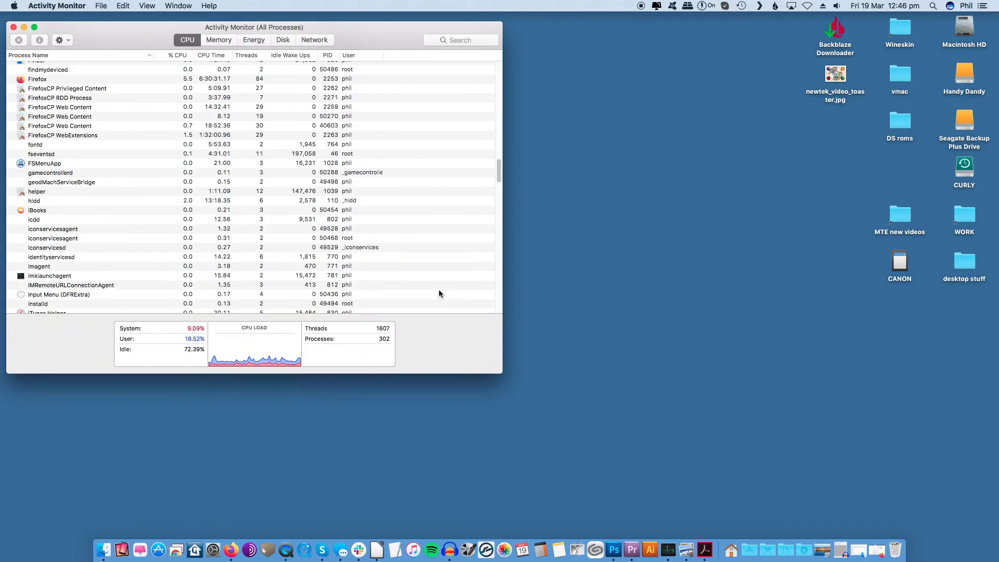
left_click_drag(347, 34, 438, 68)
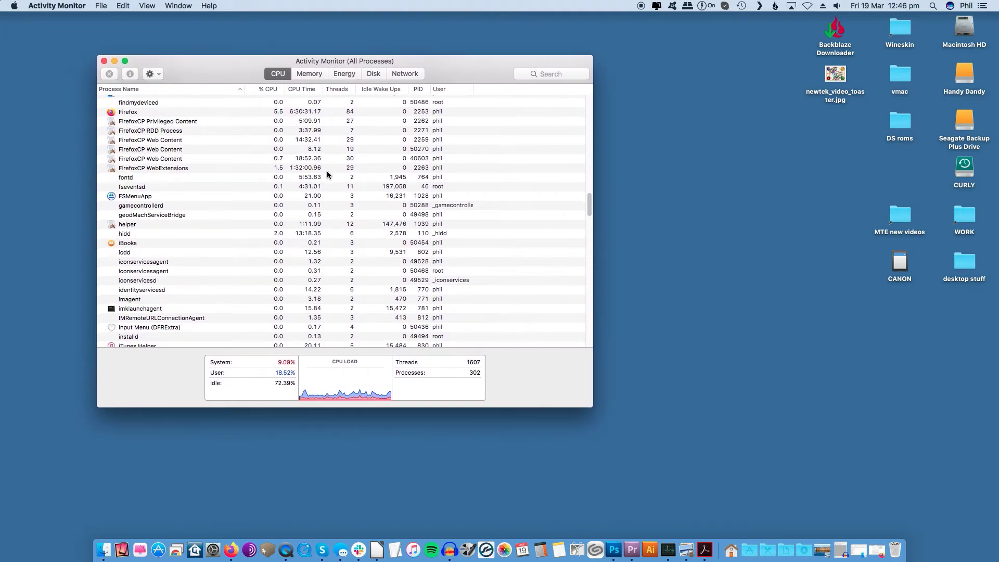
scroll(327, 170, "up", 1)
scroll(327, 170, "up", 5)
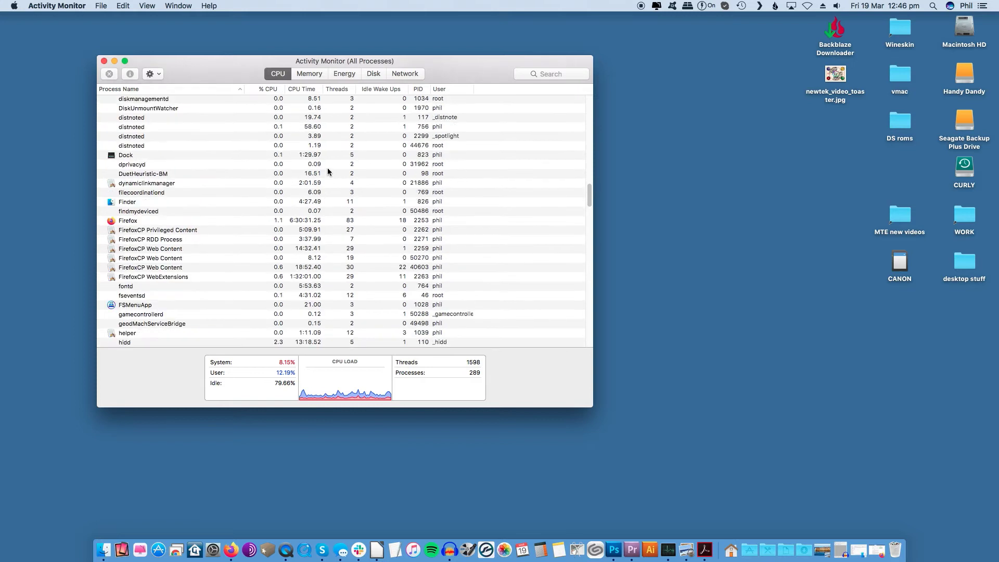
scroll(328, 171, "up", 15)
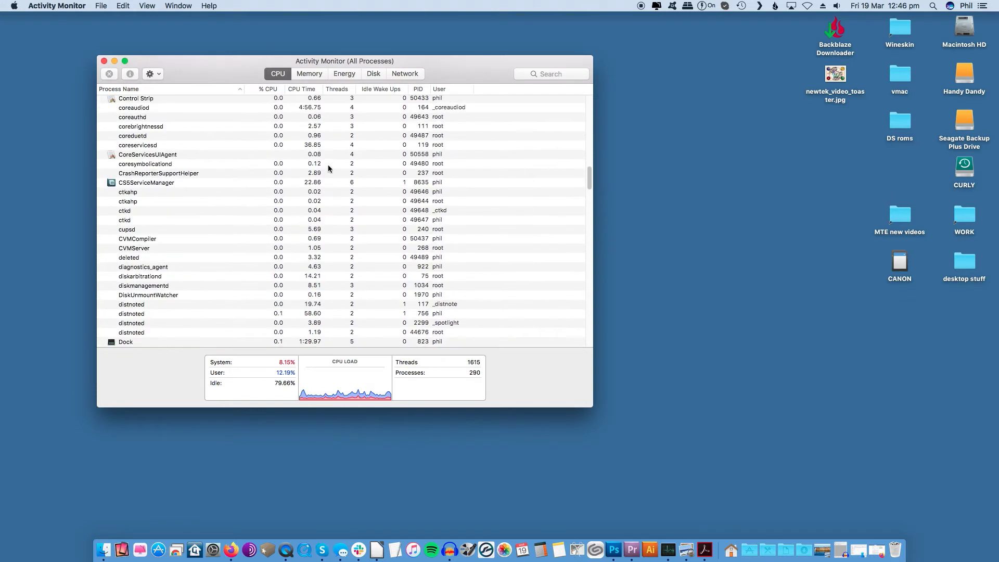
scroll(329, 166, "up", 5)
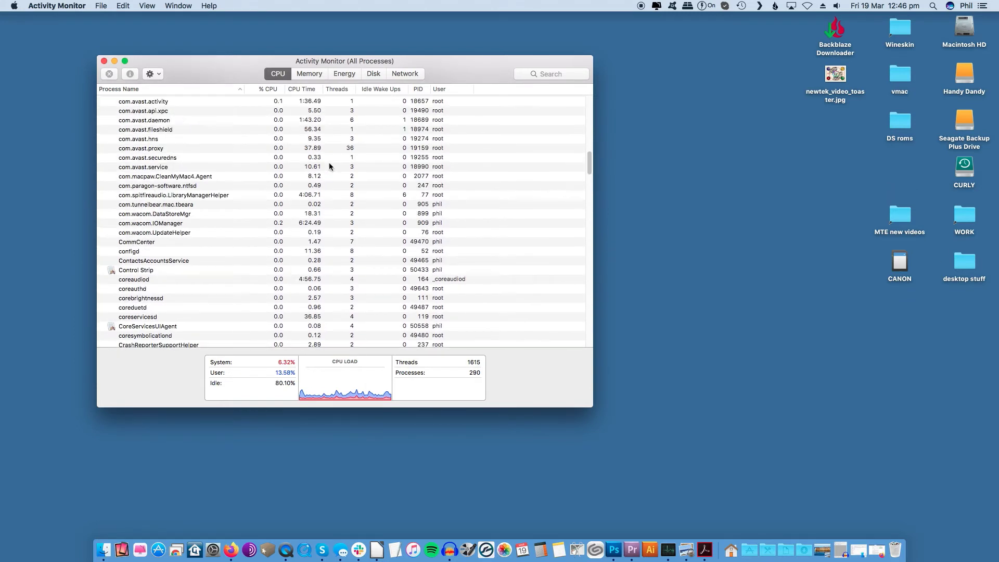
scroll(330, 166, "up", 2)
Scroll down the process list, then view per-process Memory and Energy usage.
scroll(329, 165, "down", 10)
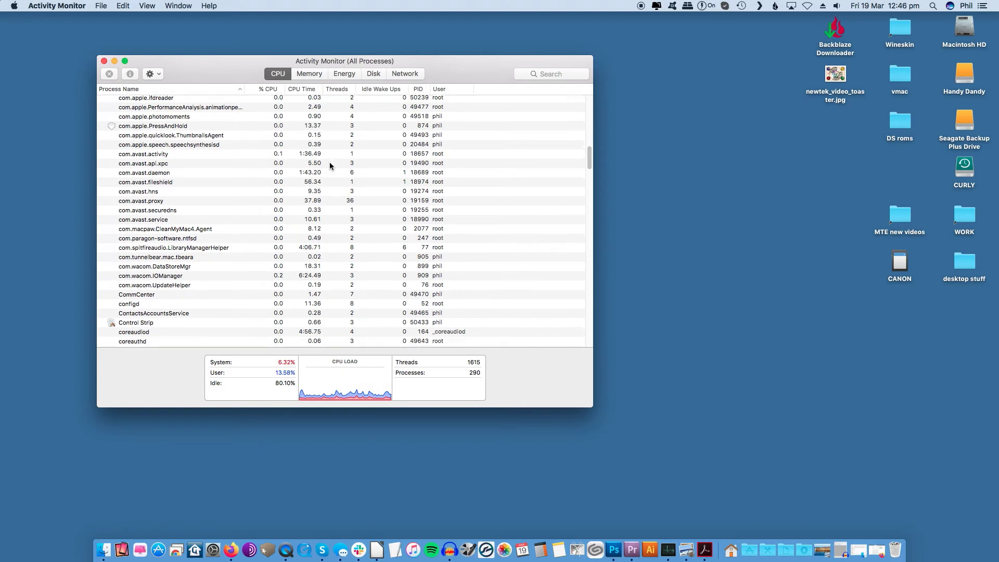
scroll(330, 166, "down", 4)
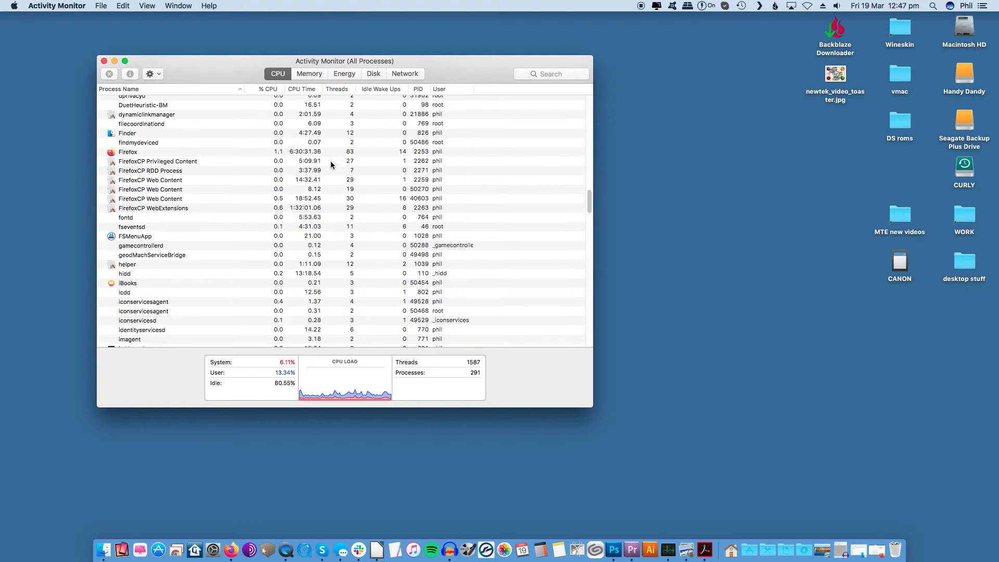
scroll(331, 163, "down", 10)
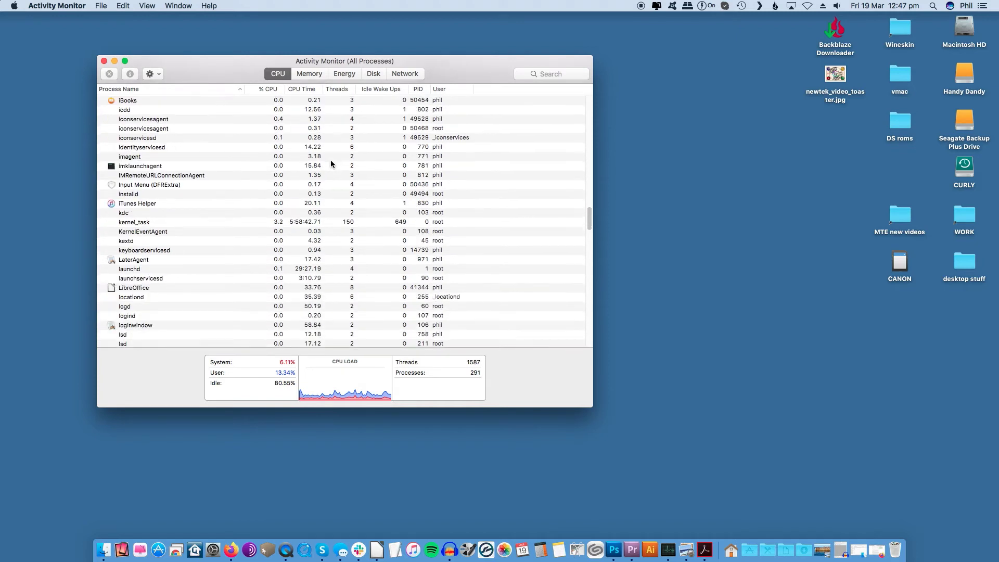
scroll(331, 164, "down", 2)
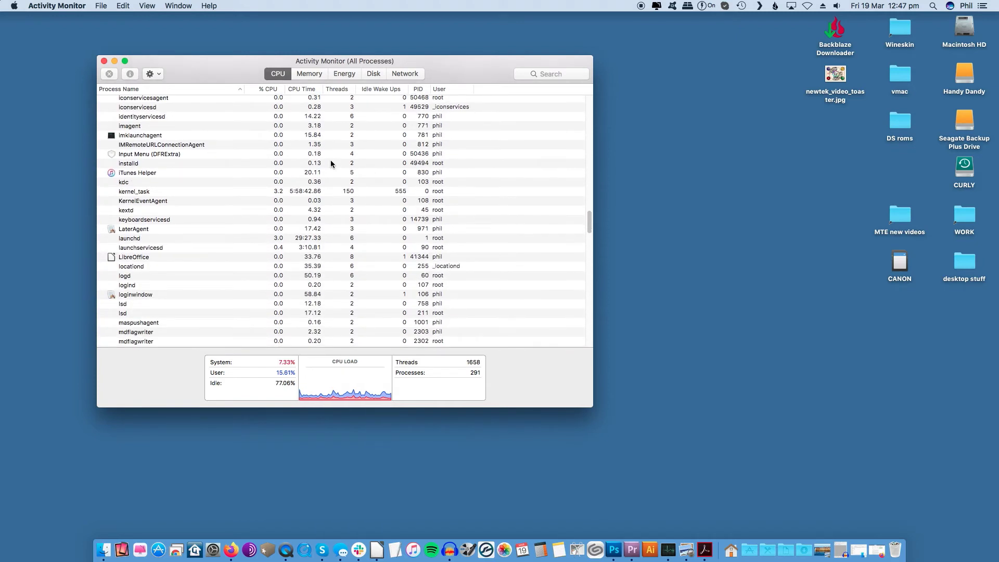
left_click(311, 75)
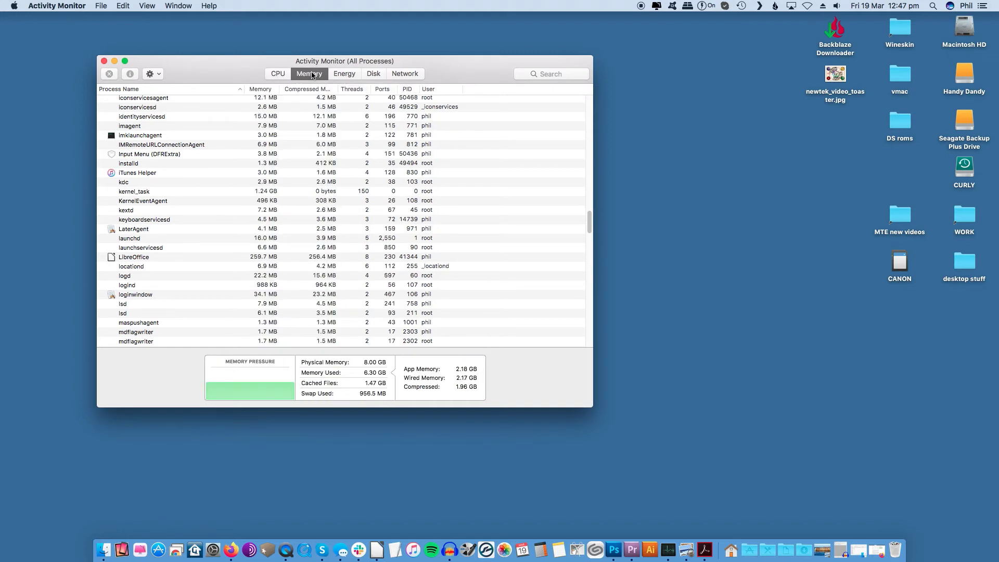
left_click(344, 76)
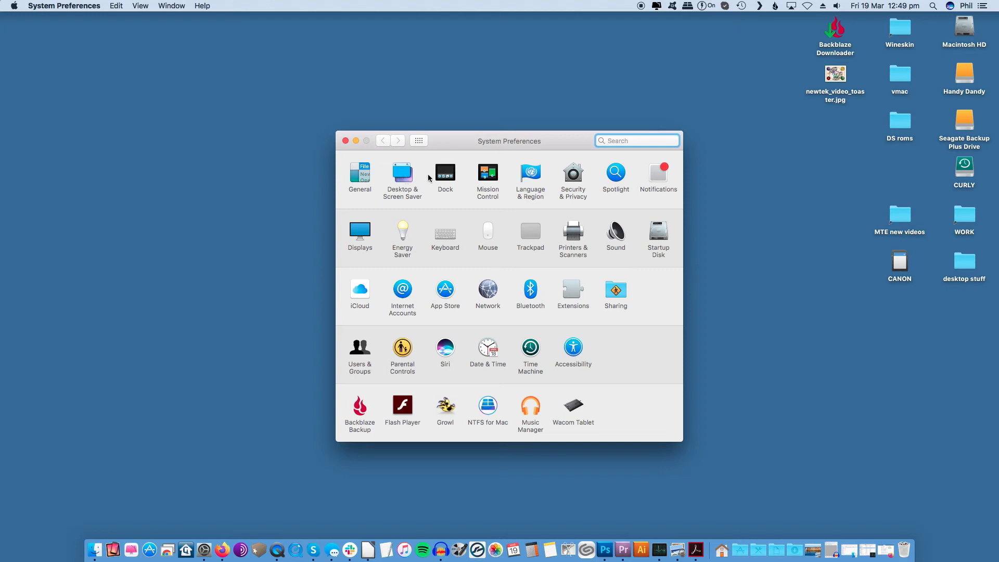
In the Dock pane, turn off magnification and the title-bar double-click action.
left_click(445, 176)
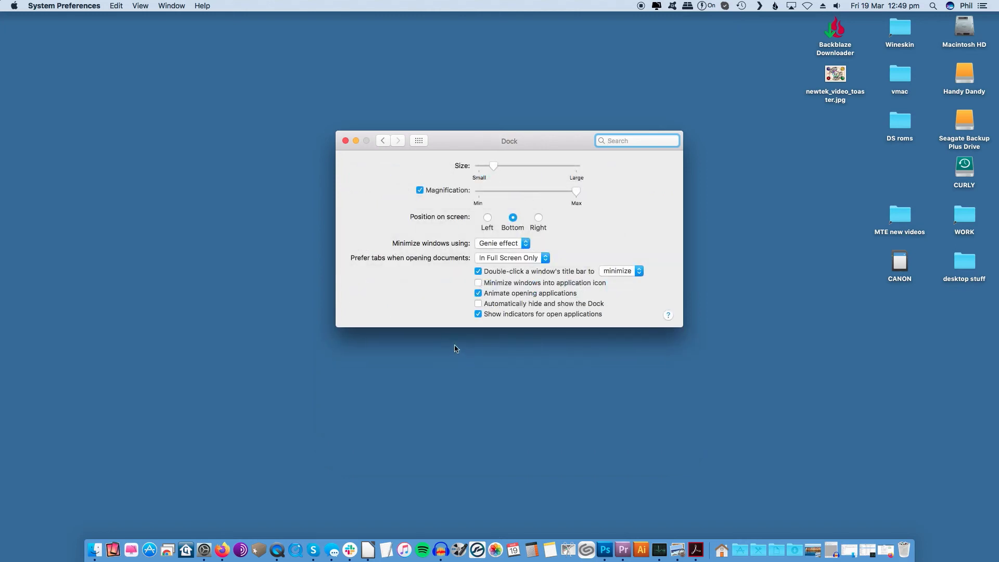
left_click(420, 190)
left_click(478, 271)
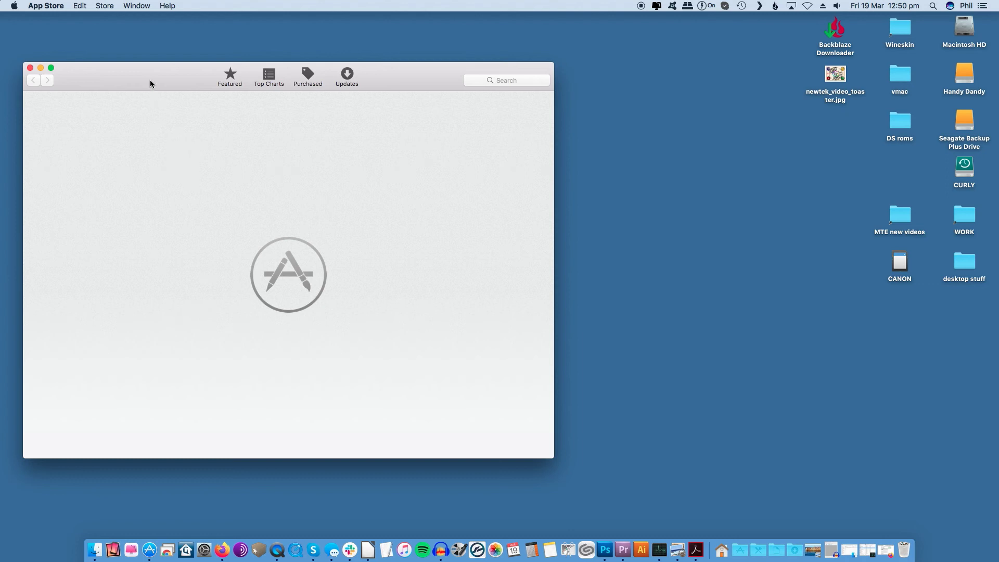
Move the App Store window toward the screen centre while Featured loads.
left_click_drag(150, 83, 218, 95)
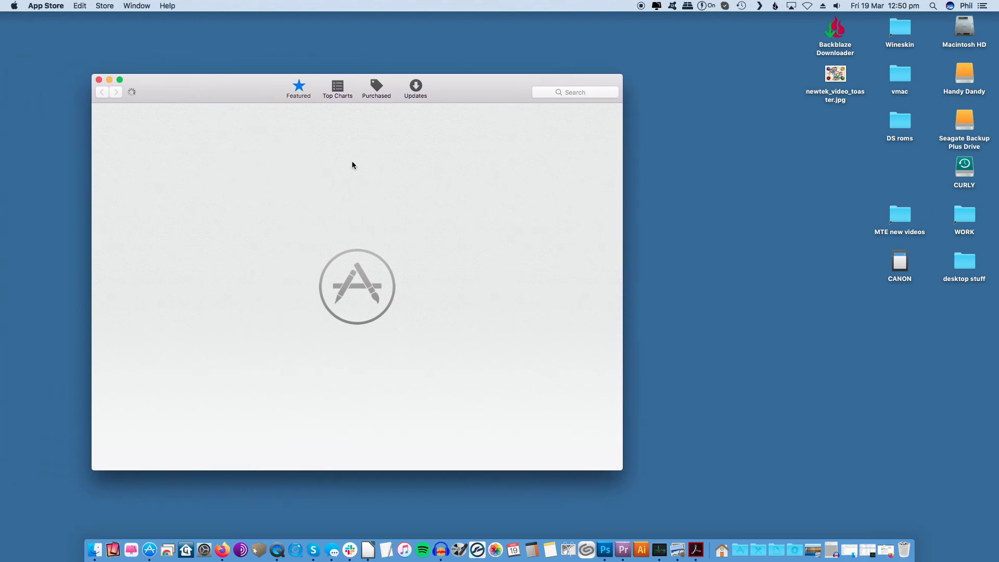